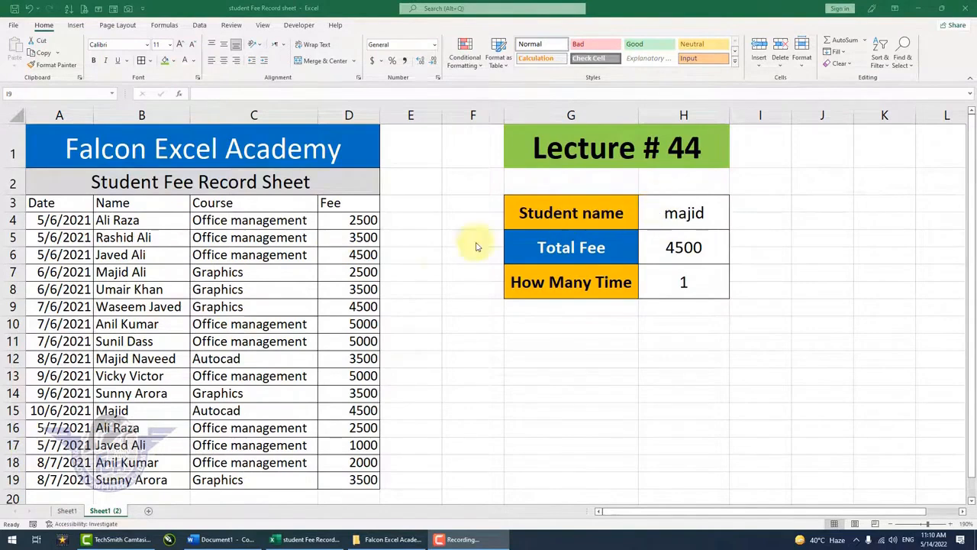
Enter the full name of the row 4 student in the Student name cell H3 of Sheet1 (2)
{"action": "left_click", "coordinate": [668, 215]}
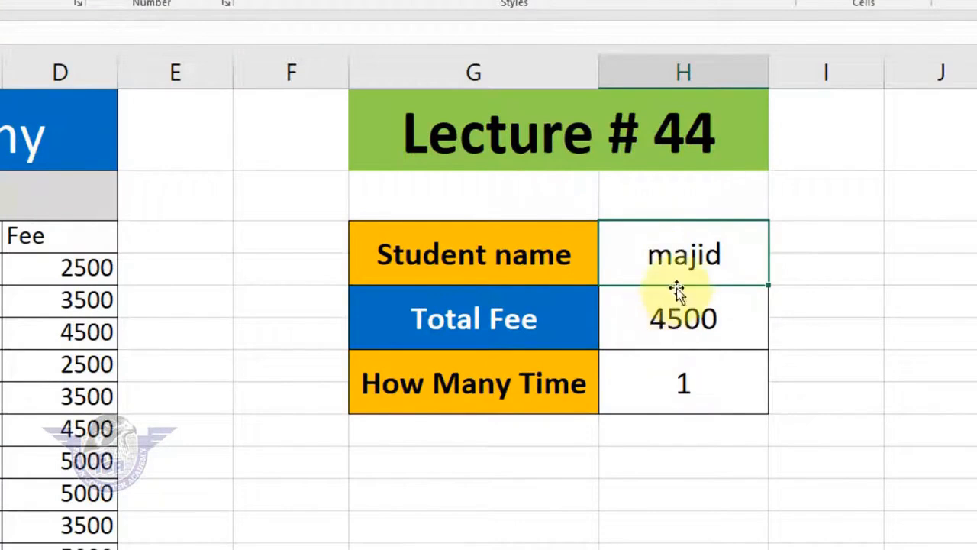
{"action": "left_click", "coordinate": [678, 318]}
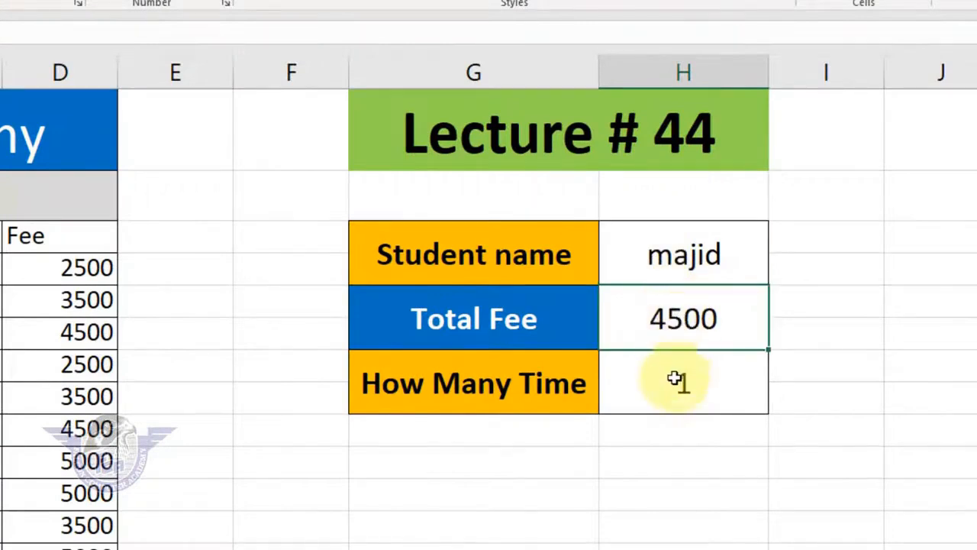
{"action": "left_click", "coordinate": [672, 393]}
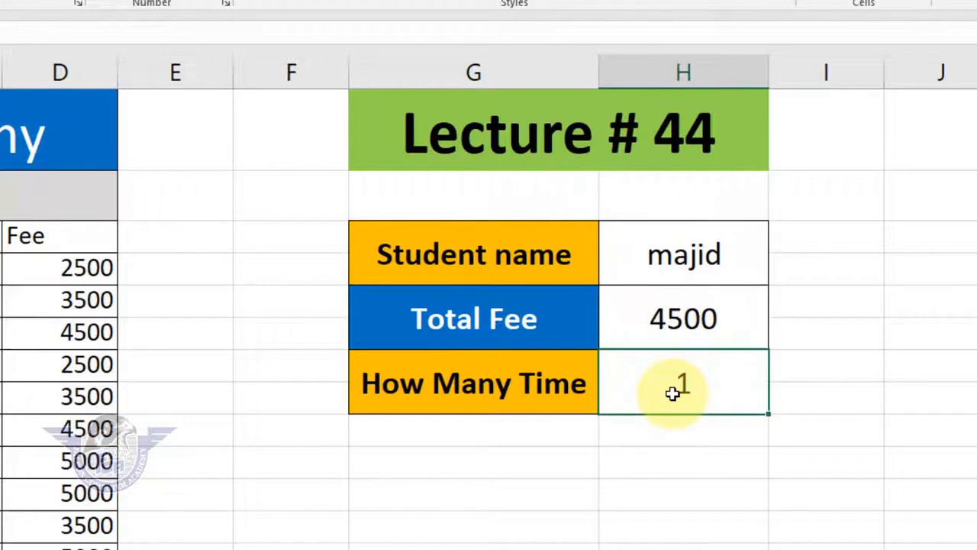
{"action": "left_click", "coordinate": [687, 253]}
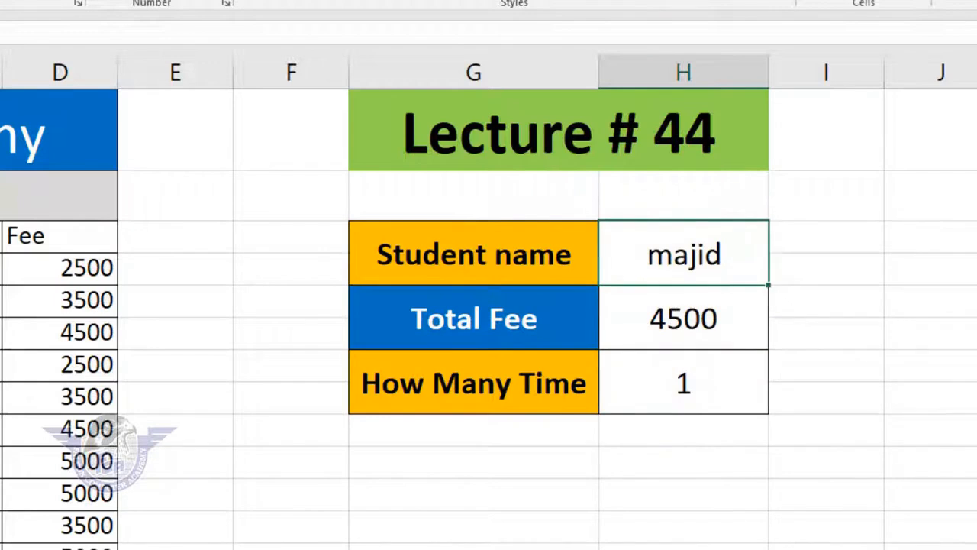
{"action": "type", "text": "Ali Raza"}
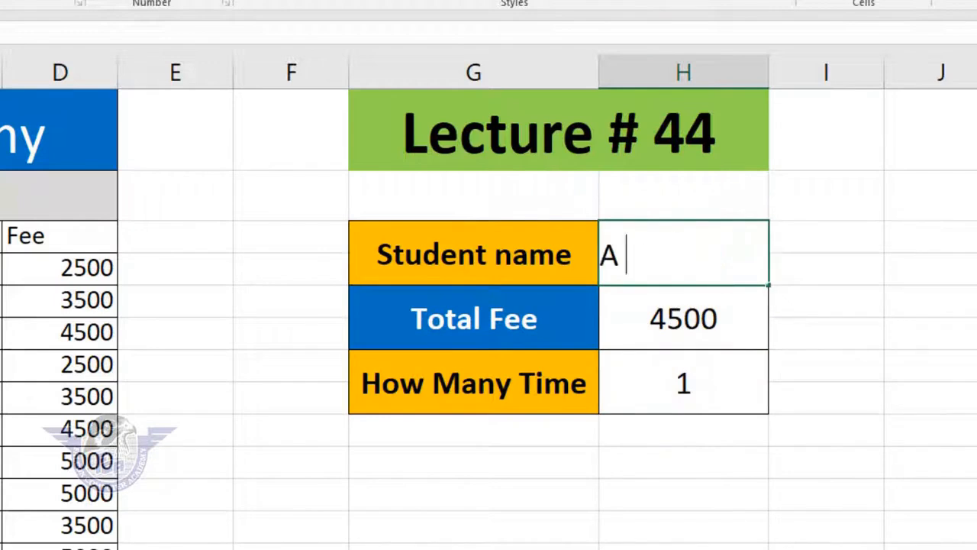
{"action": "key", "text": "Return"}
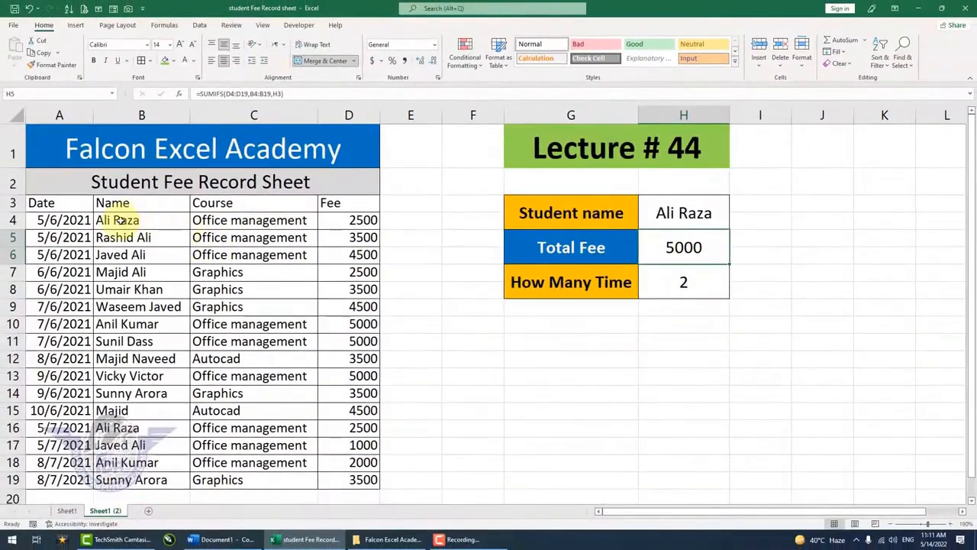
Check that student's fee records in rows 4 and 16 against the summary box
{"action": "left_click", "coordinate": [126, 220]}
{"action": "left_click_drag", "start_coordinate": [126, 219], "coordinate": [359, 219]}
{"action": "left_click_drag", "start_coordinate": [160, 427], "coordinate": [347, 428]}
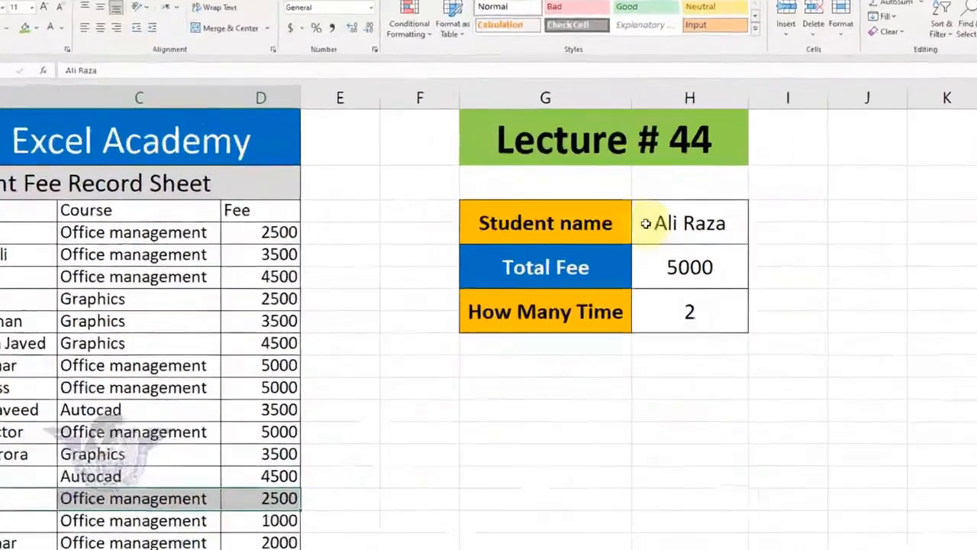
Replace the name in the Student name cell H3 with the full name of the row 10 student
{"action": "left_click", "coordinate": [662, 214]}
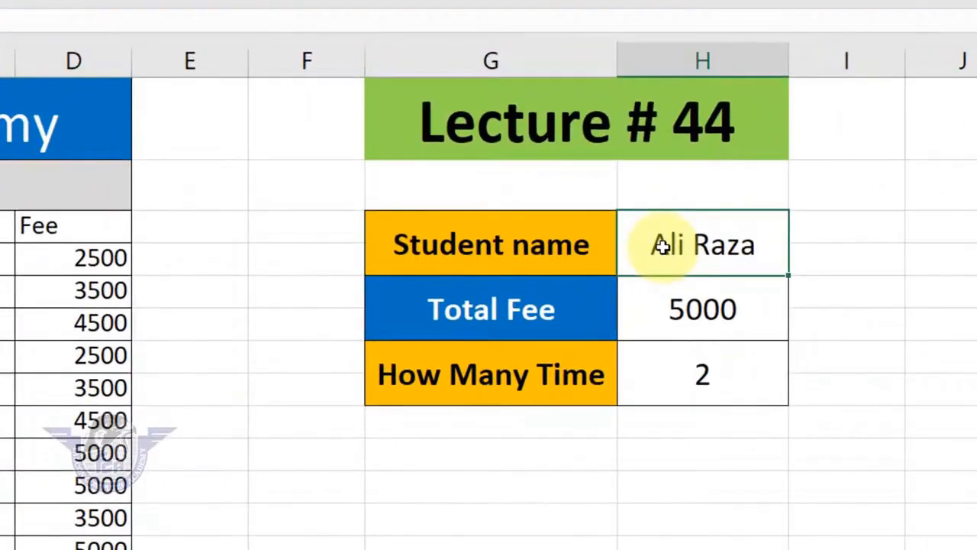
{"action": "type", "text": "Anil Kumar"}
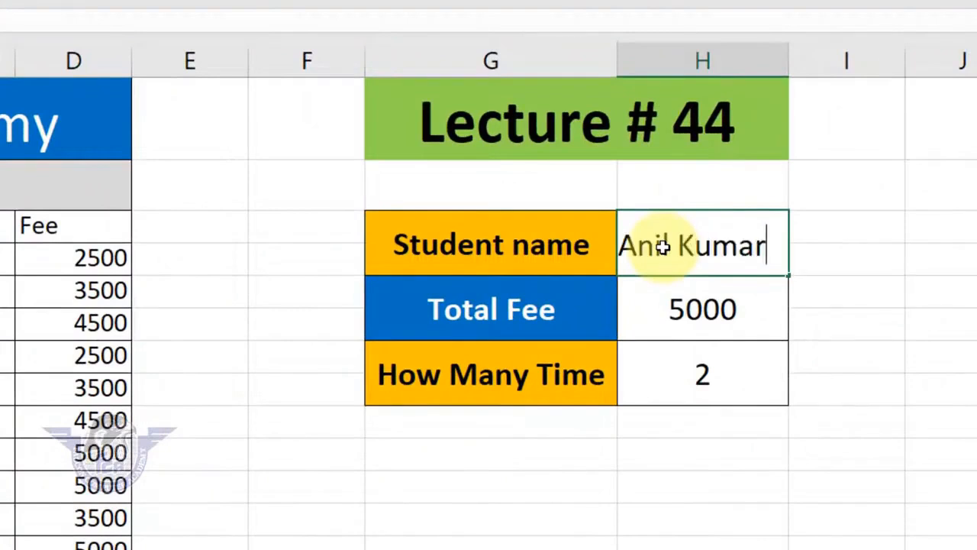
{"action": "key", "text": "Return"}
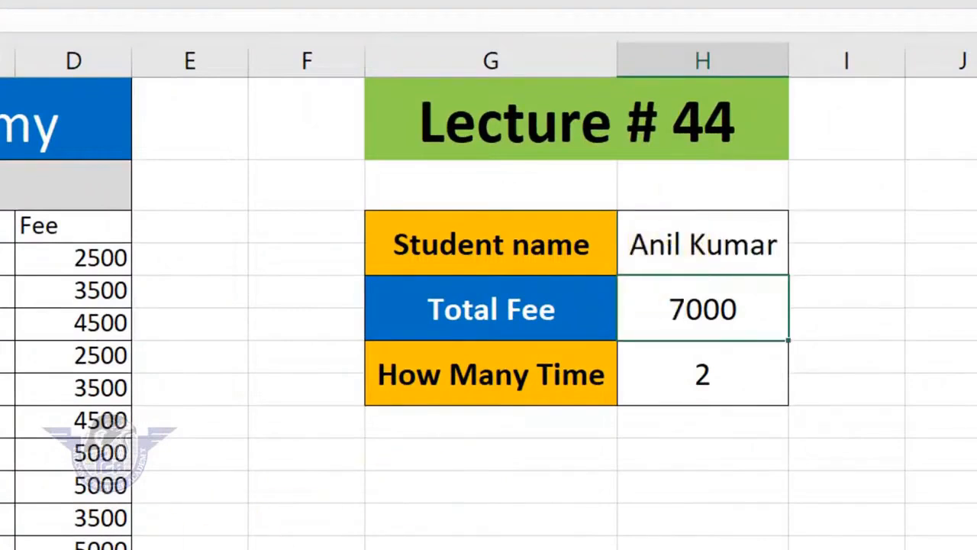
Examine that student's fee records in rows 18 and 10 and the How Many Time formula
{"action": "left_click_drag", "start_coordinate": [80, 500], "coordinate": [323, 499]}
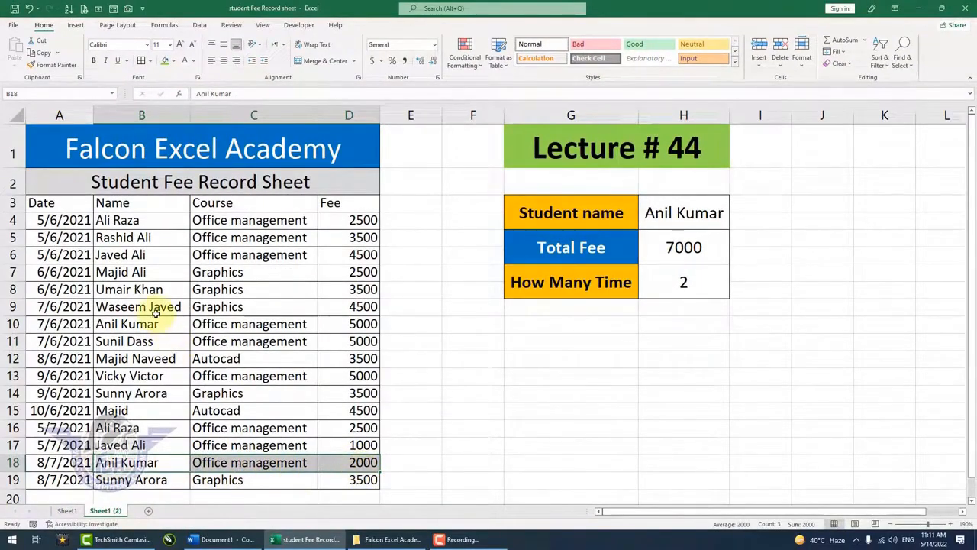
{"action": "left_click_drag", "start_coordinate": [136, 324], "coordinate": [350, 326]}
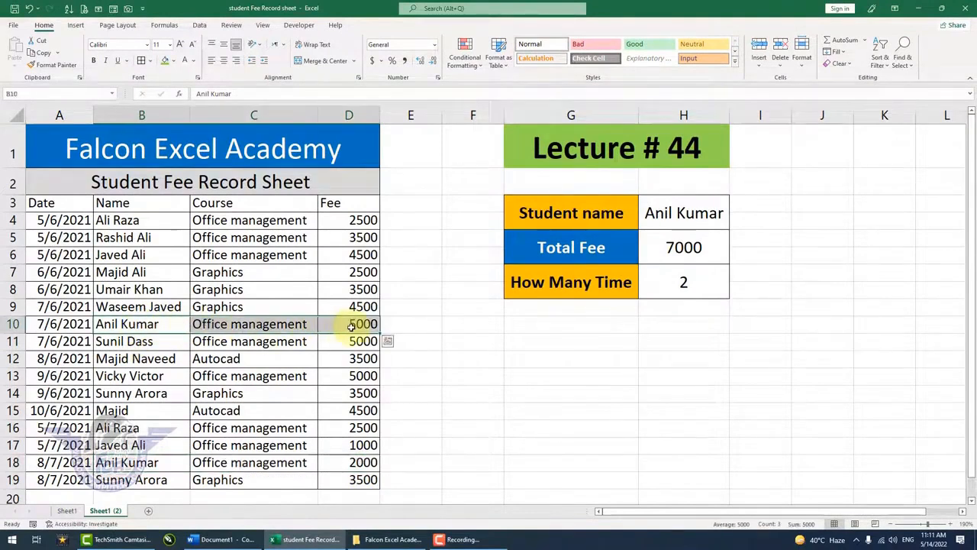
{"action": "left_click", "coordinate": [659, 288]}
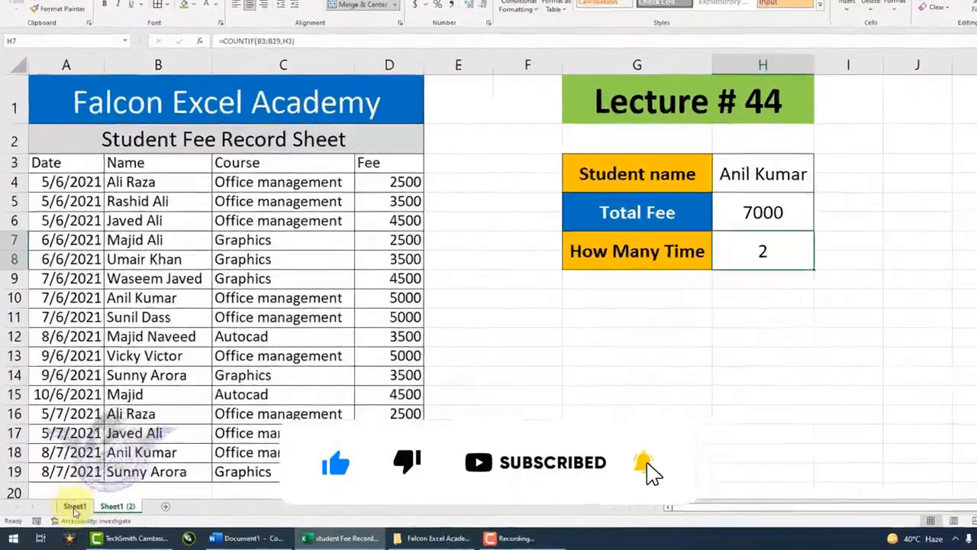
On Sheet1, start a SUMIFS formula in the Total Fee cell H5 with D4:D19 as the sum range
{"action": "left_click", "coordinate": [67, 512]}
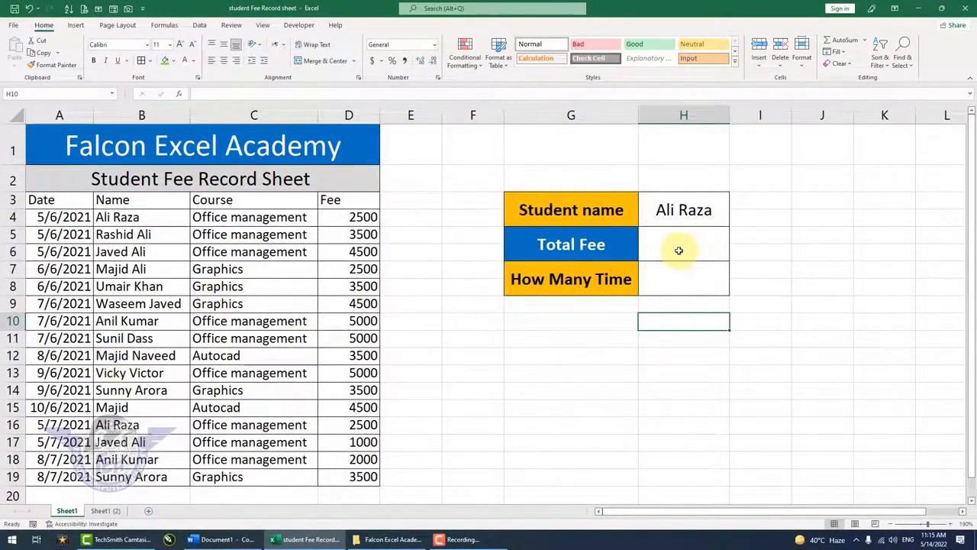
{"action": "left_click", "coordinate": [677, 212]}
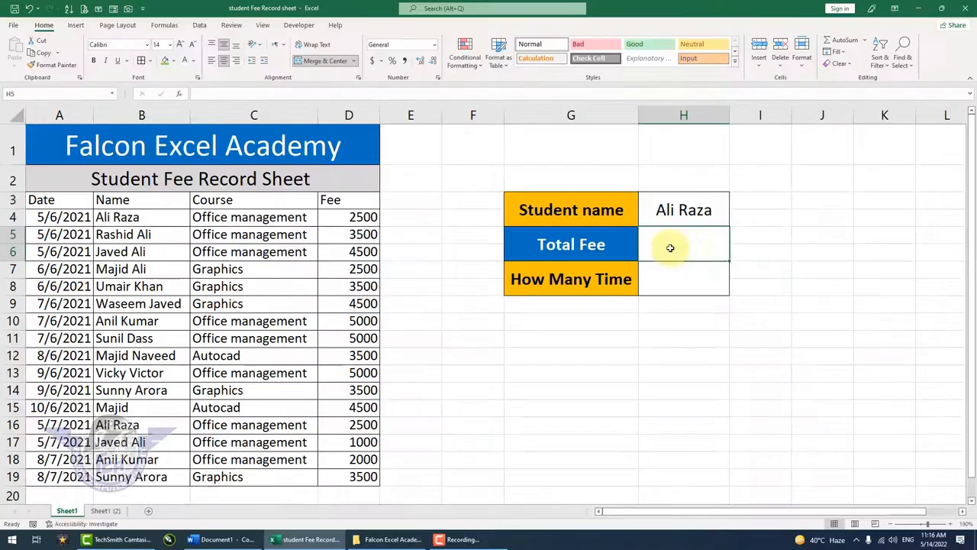
{"action": "left_click", "coordinate": [635, 345]}
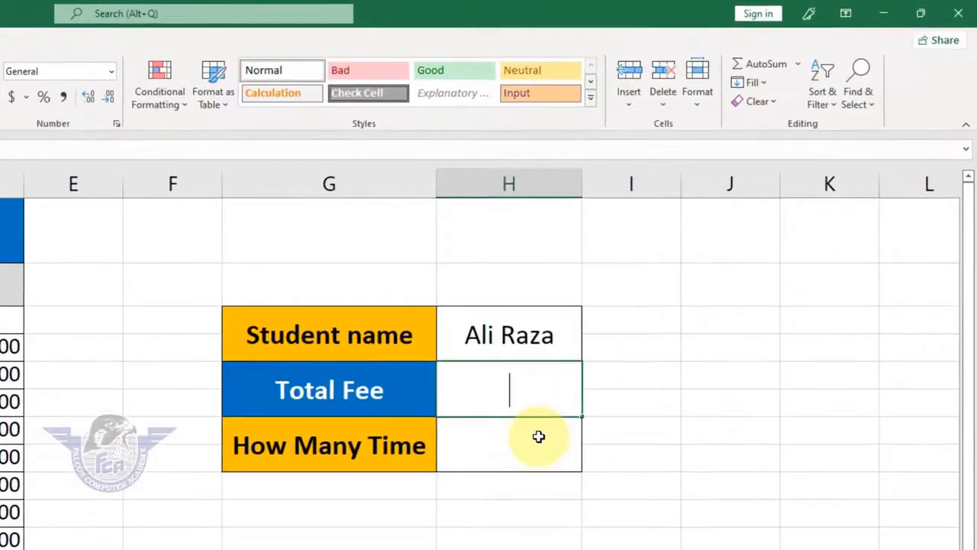
{"action": "type", "text": "="}
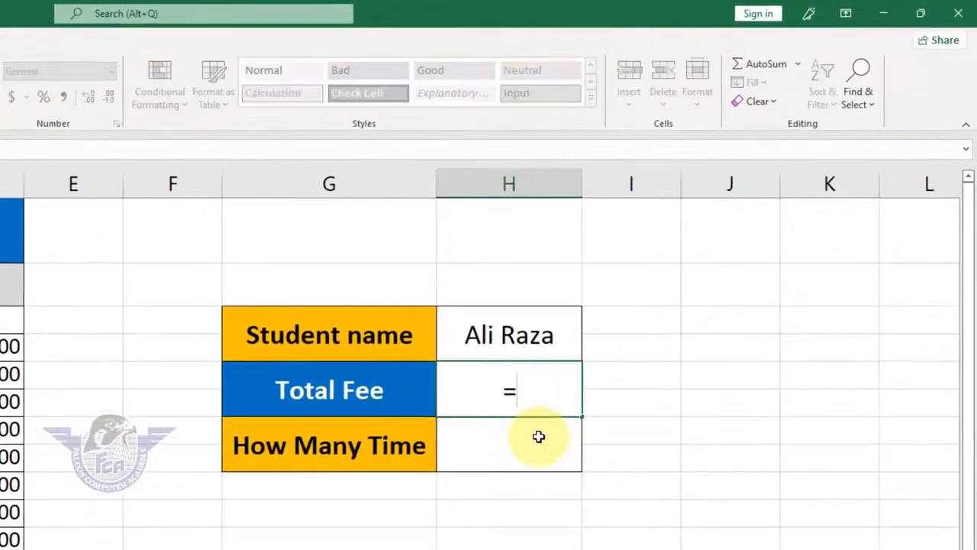
{"action": "type", "text": "sumifs"}
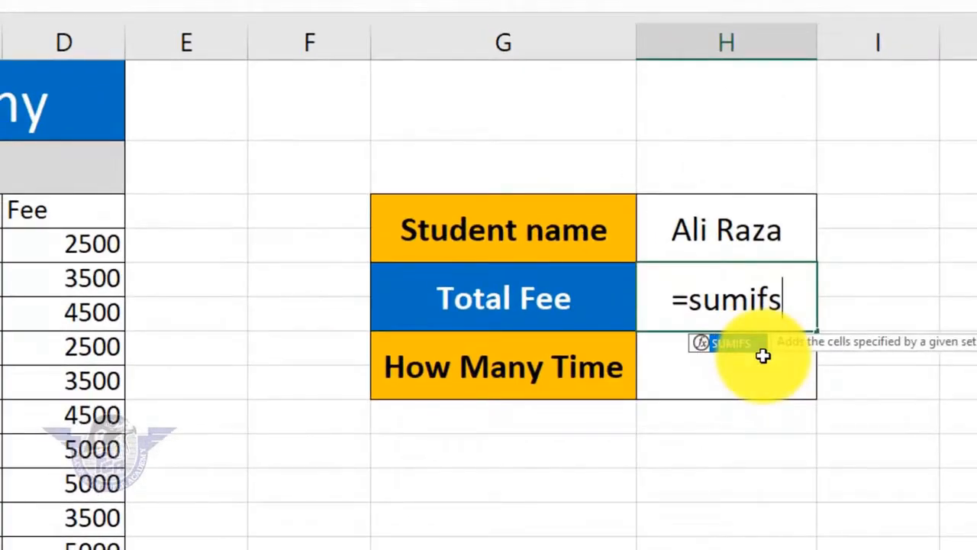
{"action": "type", "text": "("}
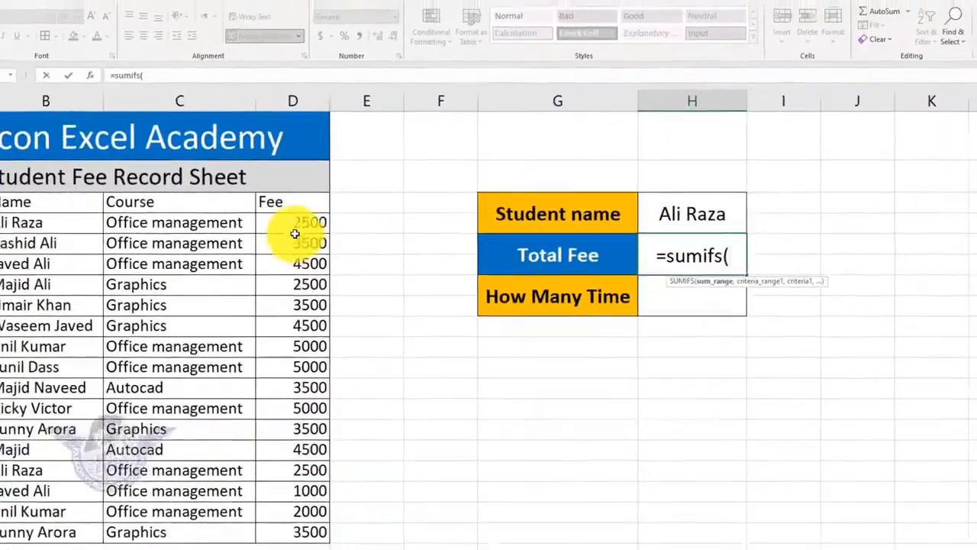
{"action": "left_click_drag", "start_coordinate": [148, 236], "coordinate": [147, 547]}
{"action": "left_click_drag", "start_coordinate": [349, 400], "coordinate": [348, 478]}
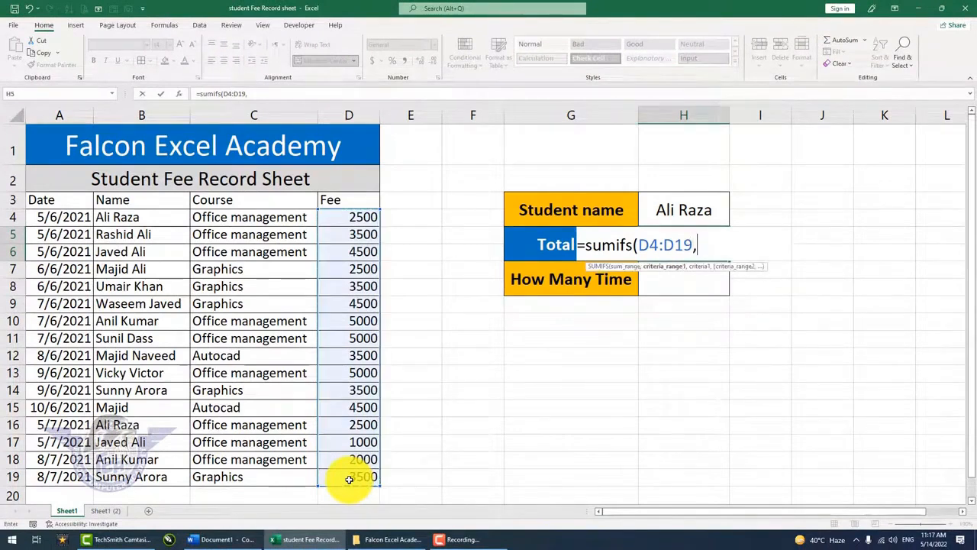
Complete the SUMIFS formula with B4:B19 as the criteria range and H3 as the criterion
{"action": "type", "text": ","}
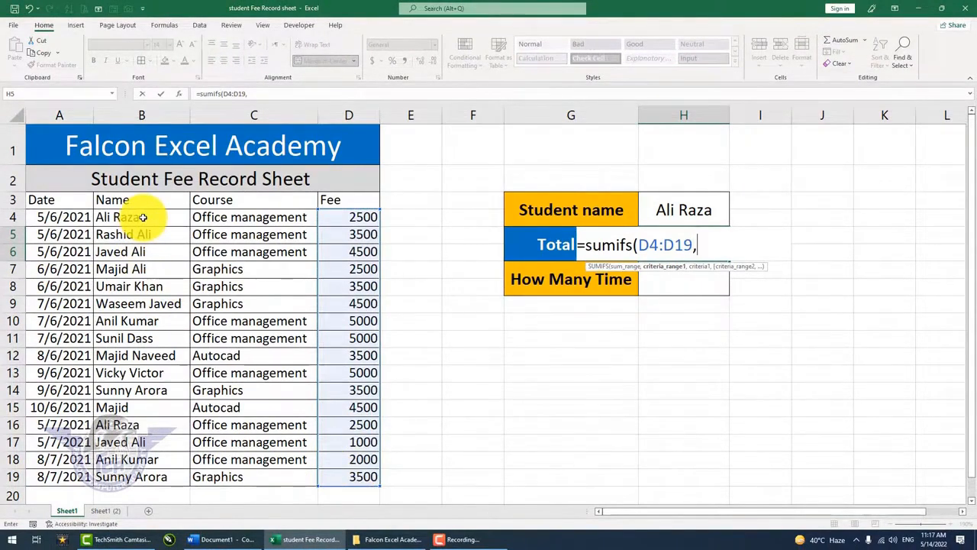
{"action": "left_click_drag", "start_coordinate": [135, 216], "coordinate": [152, 513]}
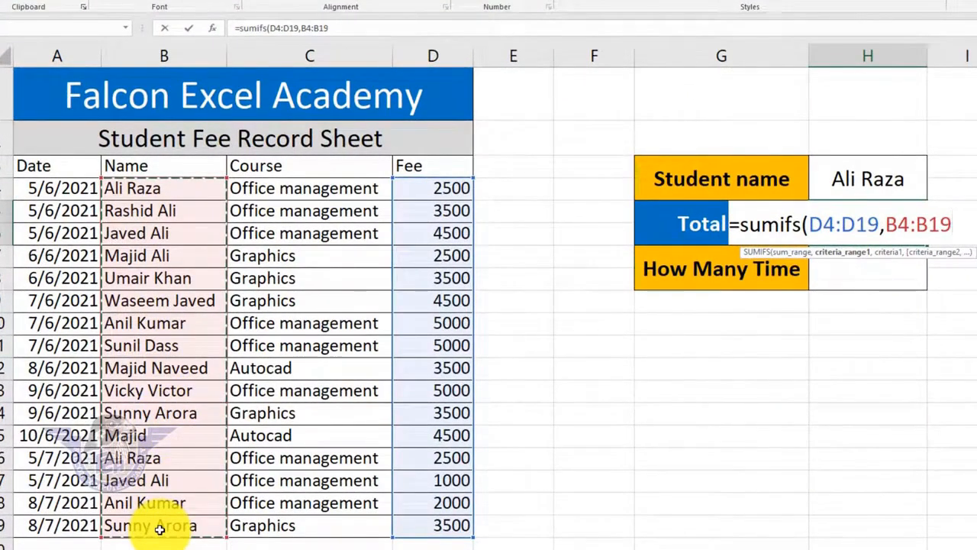
{"action": "type", "text": ","}
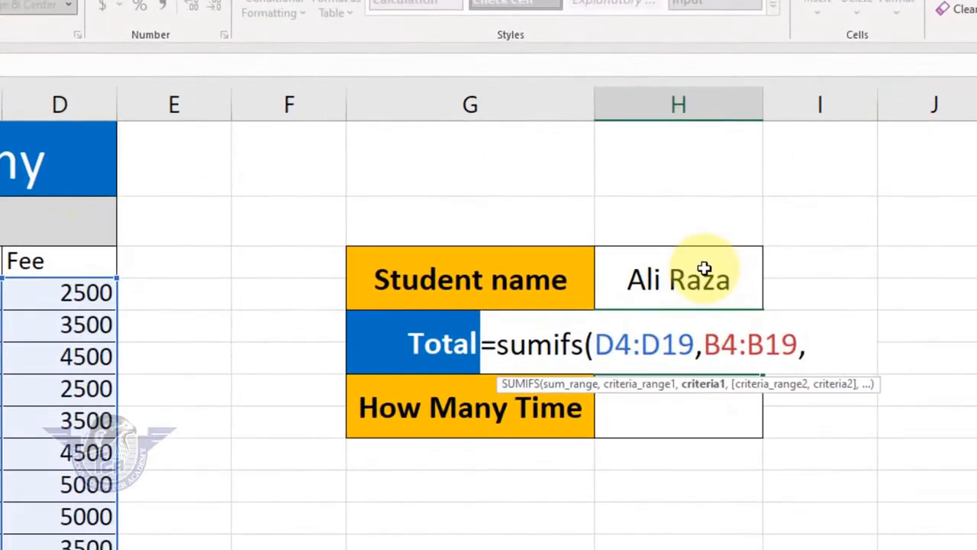
{"action": "left_click", "coordinate": [718, 281]}
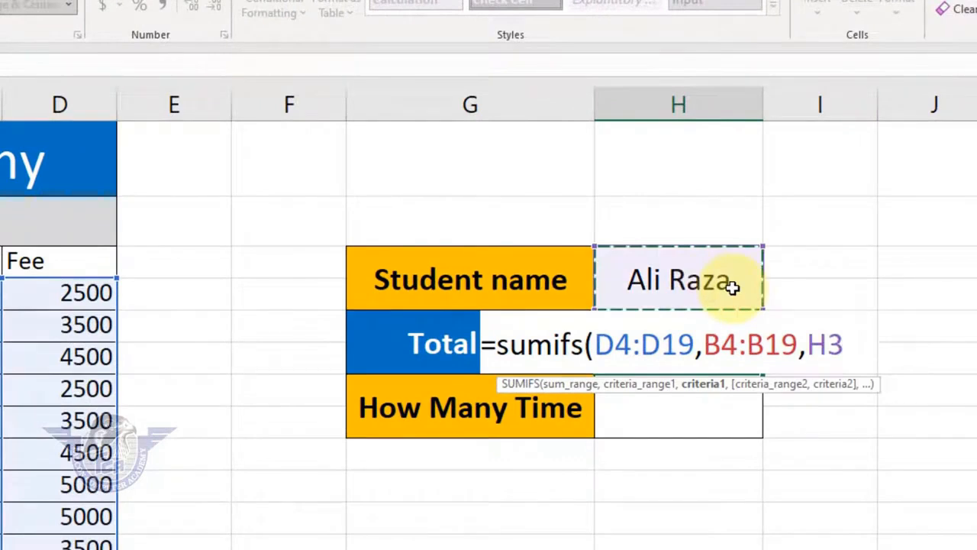
{"action": "type", "text": ")"}
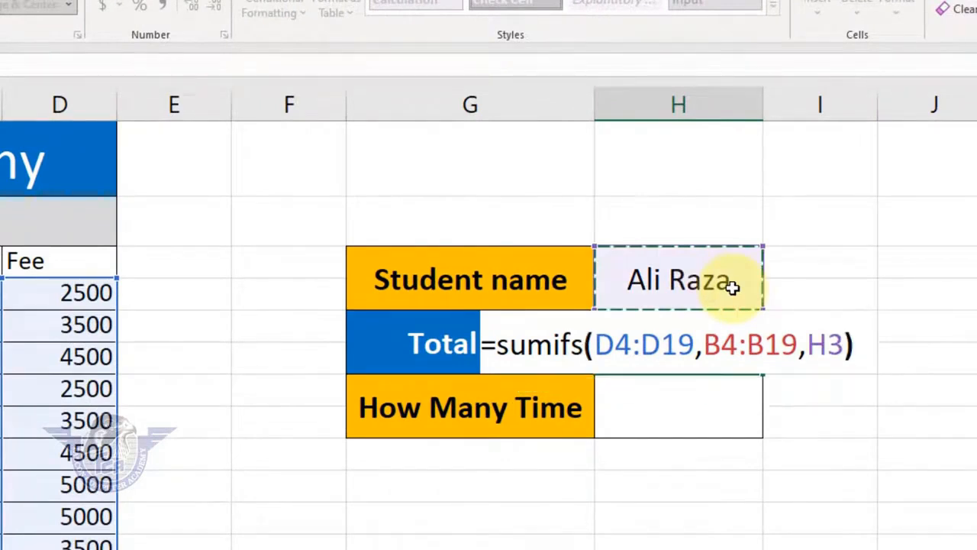
{"action": "key", "text": "Return"}
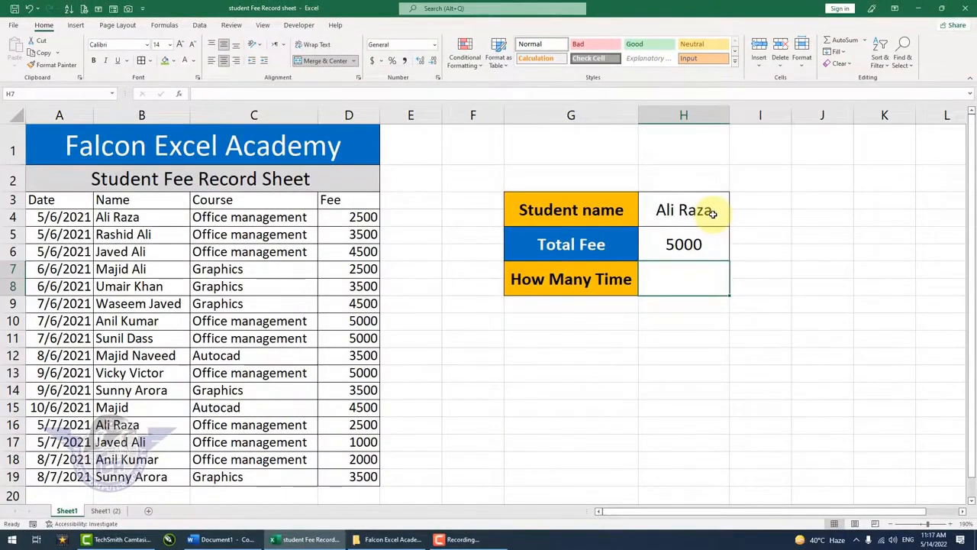
Test the Total Fee formula by entering the full name of the row 5 student in H3
{"action": "left_click", "coordinate": [712, 213]}
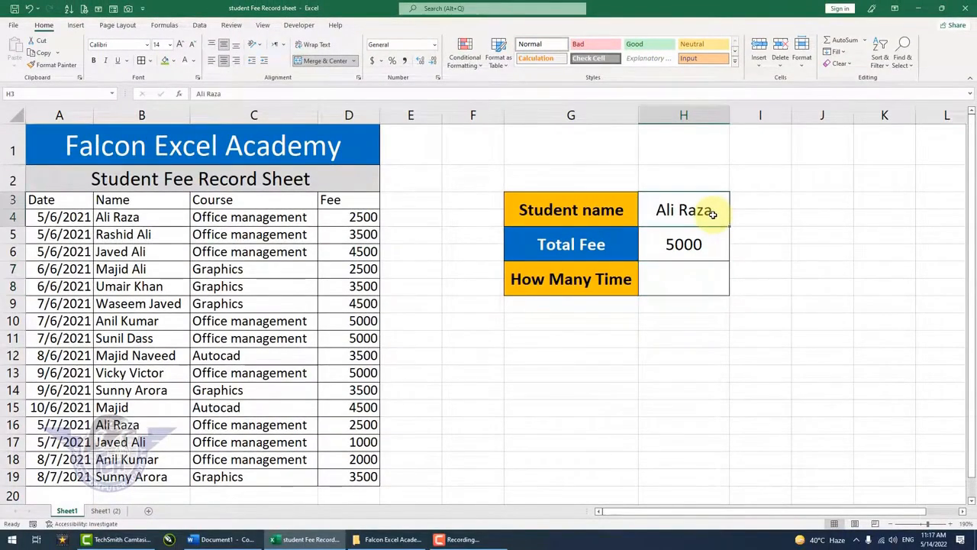
{"action": "type", "text": "rashid"}
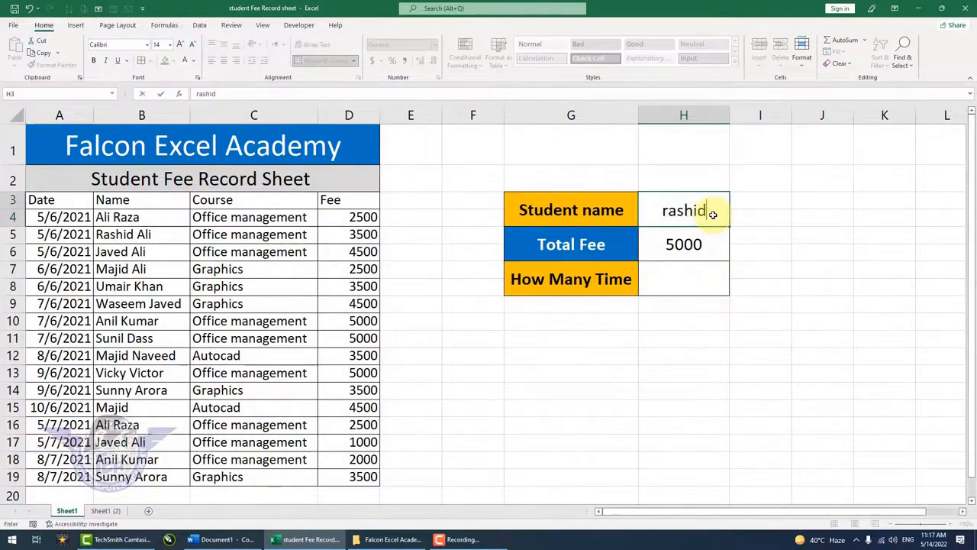
{"action": "type", "text": " ali"}
{"action": "key", "text": "Return"}
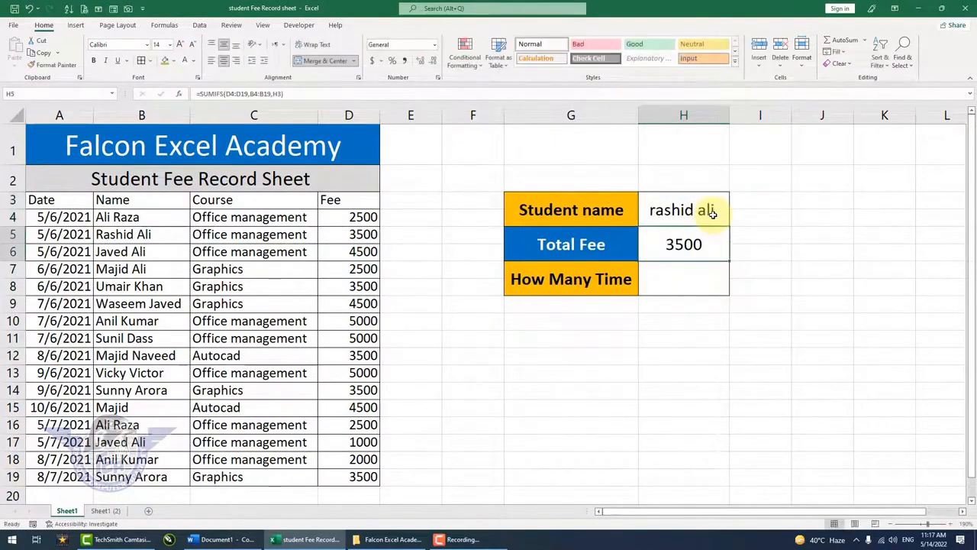
Enter the full name of the row 11 student in H3 and compare the total with that student's record
{"action": "left_click", "coordinate": [710, 213]}
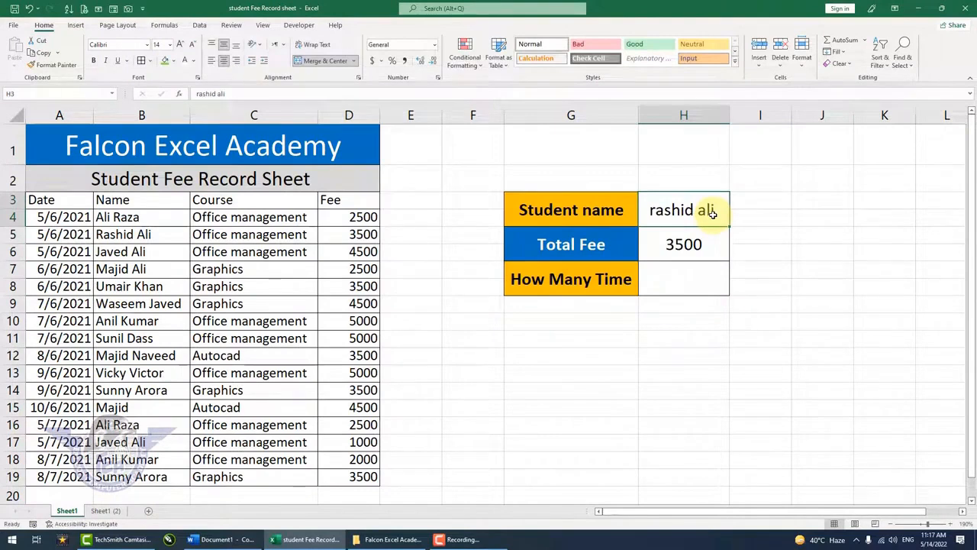
{"action": "type", "text": "sunil dass"}
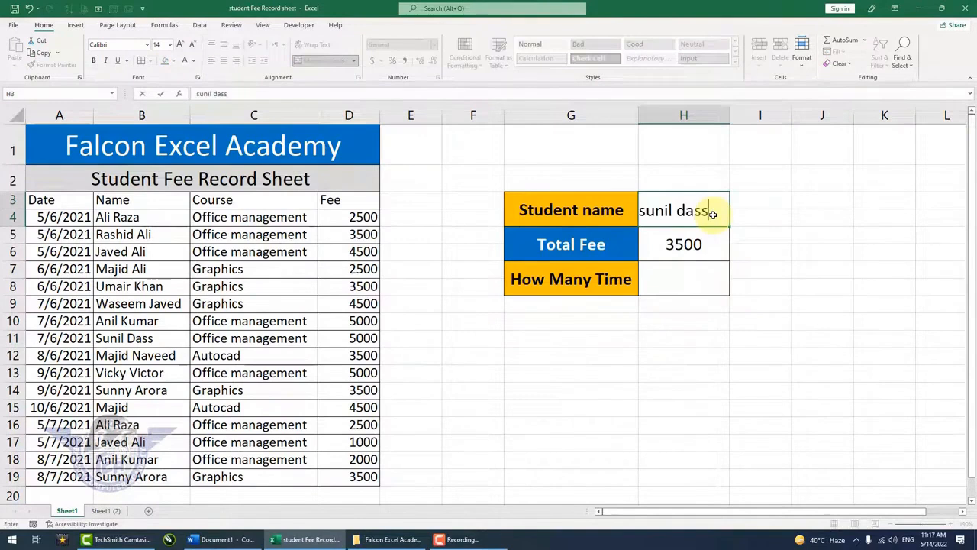
{"action": "key", "text": "Return"}
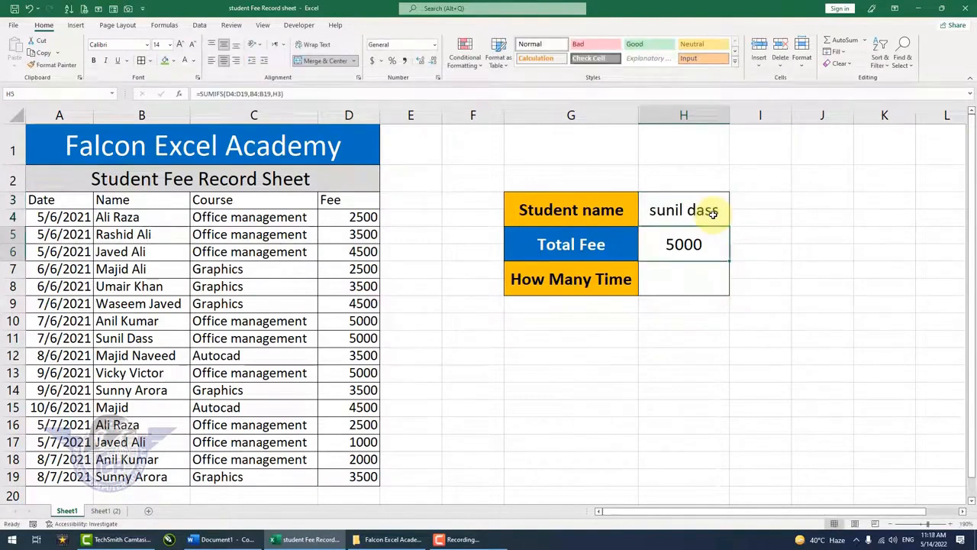
{"action": "left_click_drag", "start_coordinate": [153, 338], "coordinate": [361, 342]}
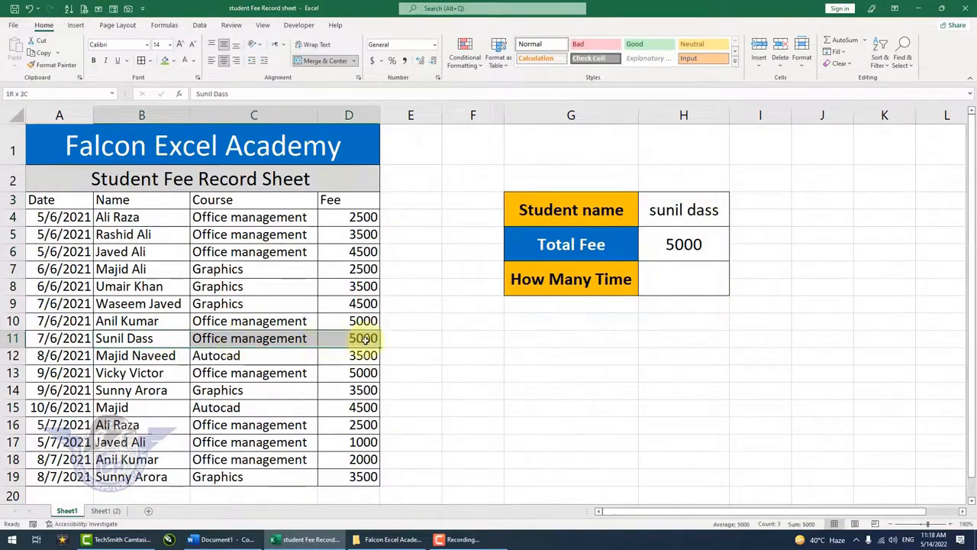
In the How Many Time cell H7, enter a COUNTIF formula with B4:B19 as the range and H3 as the criterion
{"action": "left_click", "coordinate": [684, 273]}
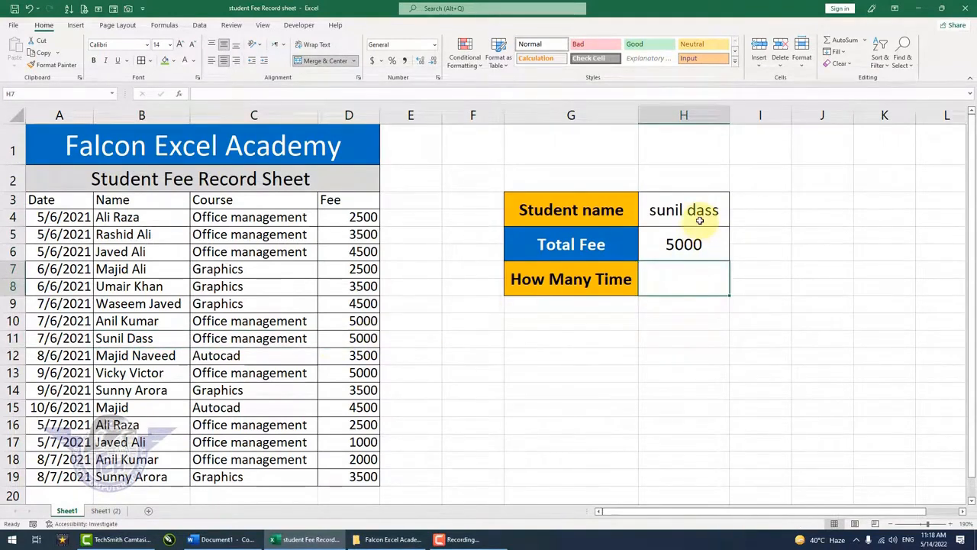
{"action": "type", "text": "="}
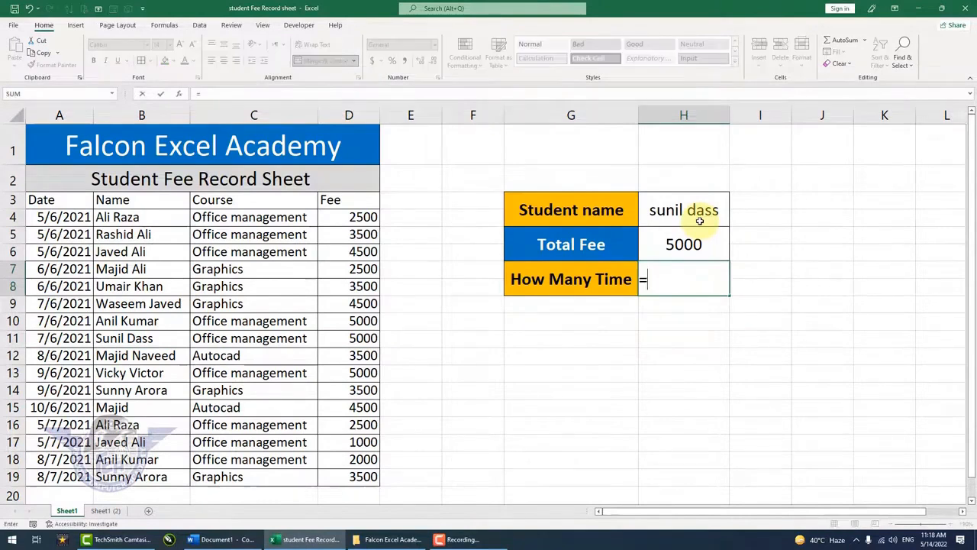
{"action": "type", "text": "countif"}
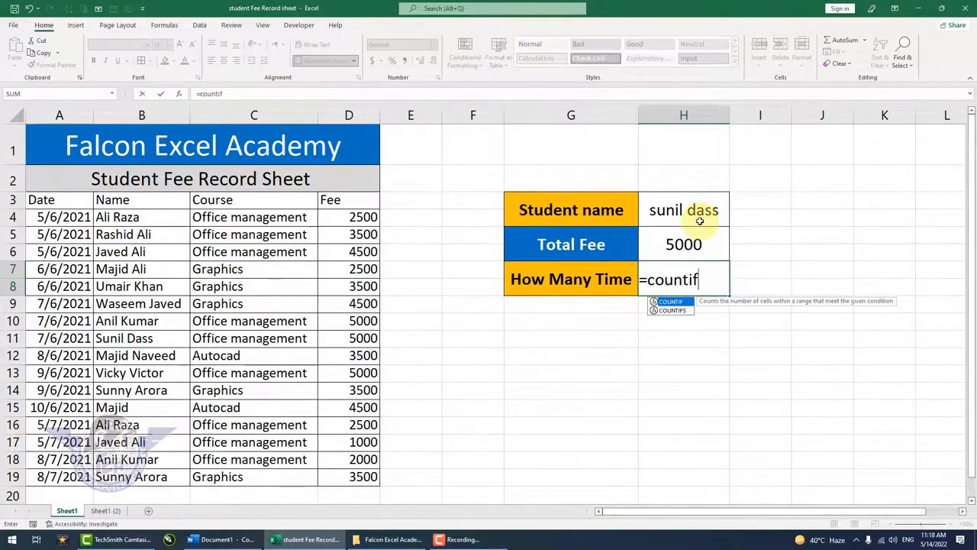
{"action": "type", "text": "("}
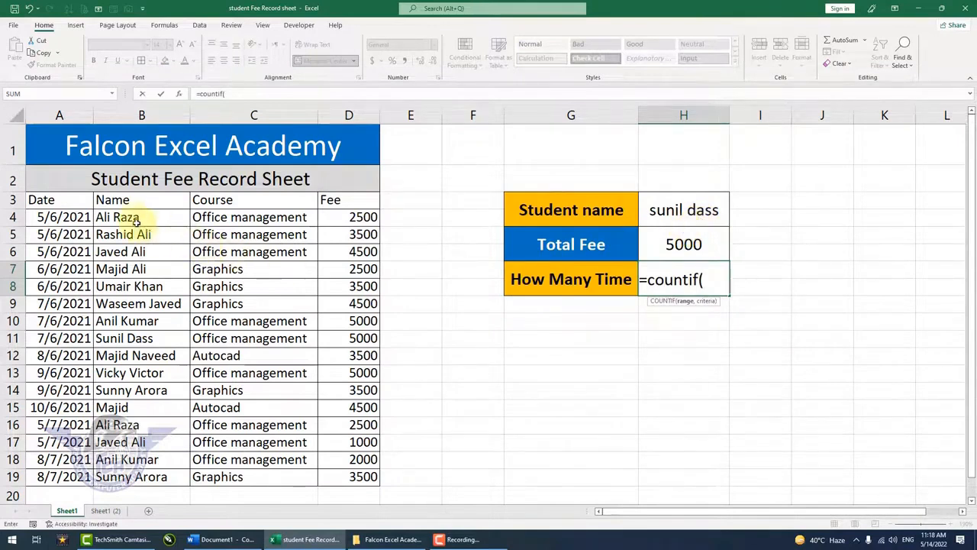
{"action": "left_click_drag", "start_coordinate": [134, 220], "coordinate": [126, 473]}
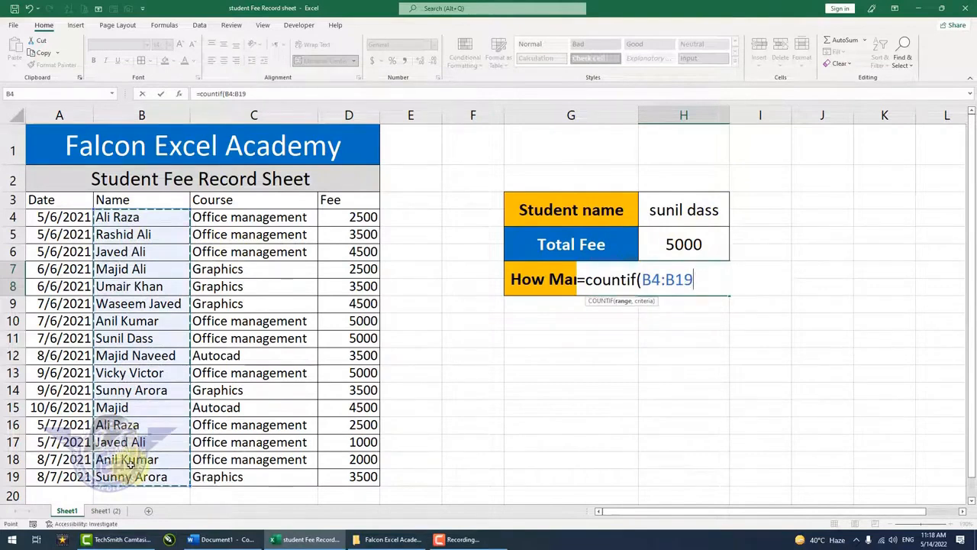
{"action": "type", "text": ","}
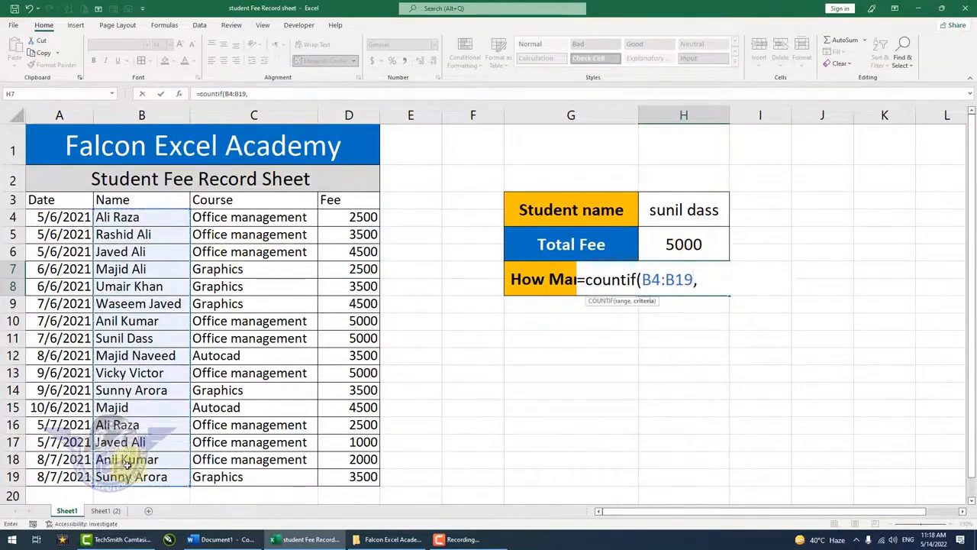
{"action": "left_click", "coordinate": [691, 211]}
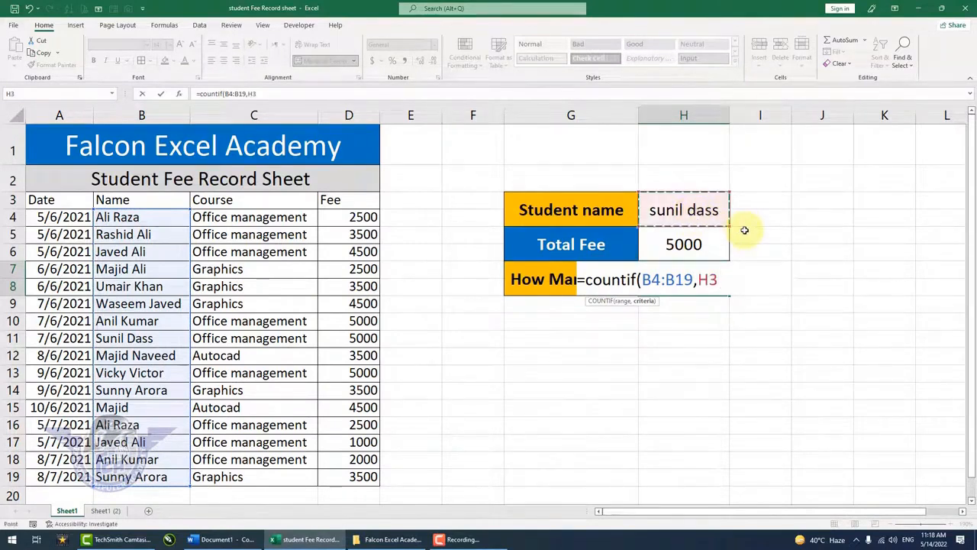
{"action": "key", "text": "Return"}
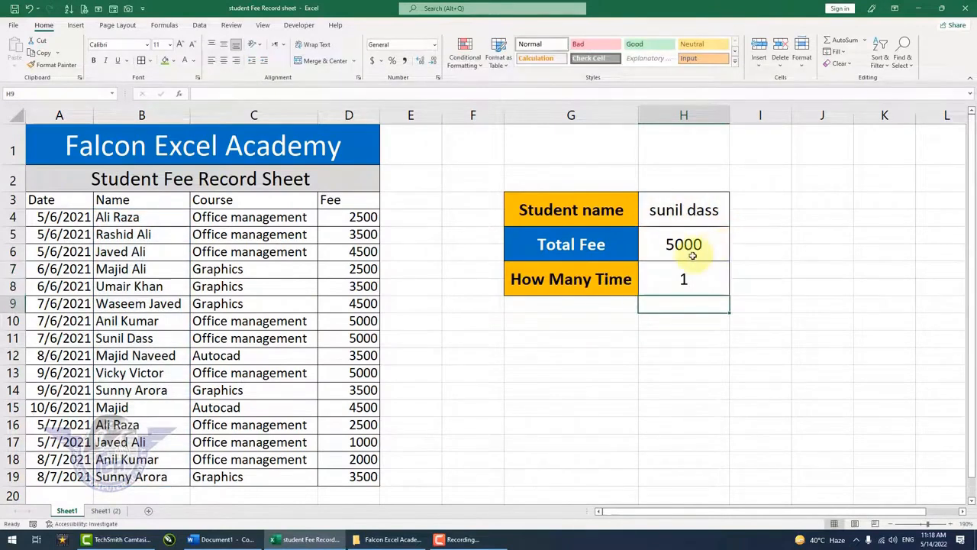
{"action": "left_click", "coordinate": [687, 280]}
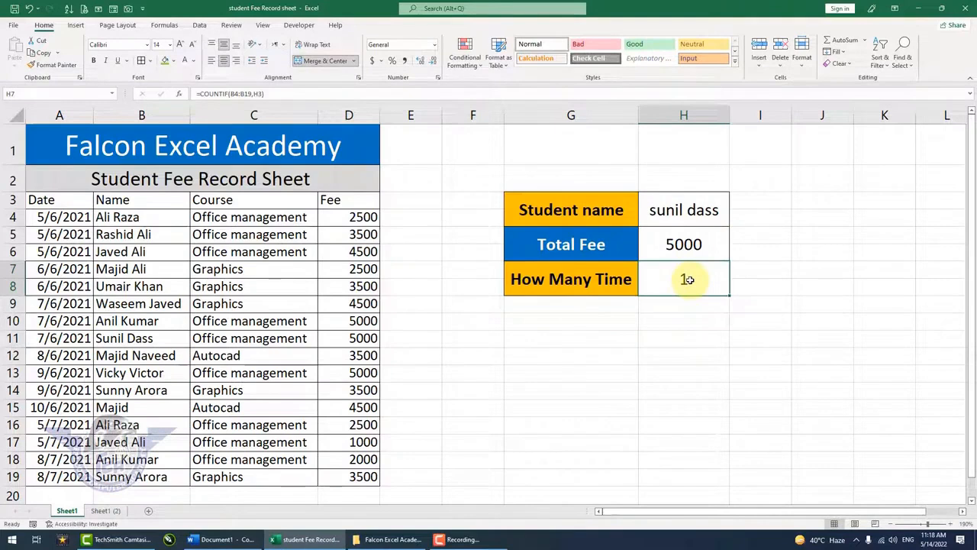
Enter the full name of the row 4 student in H3 and check the results against that student's records in rows 4 and 16
{"action": "left_click", "coordinate": [678, 215]}
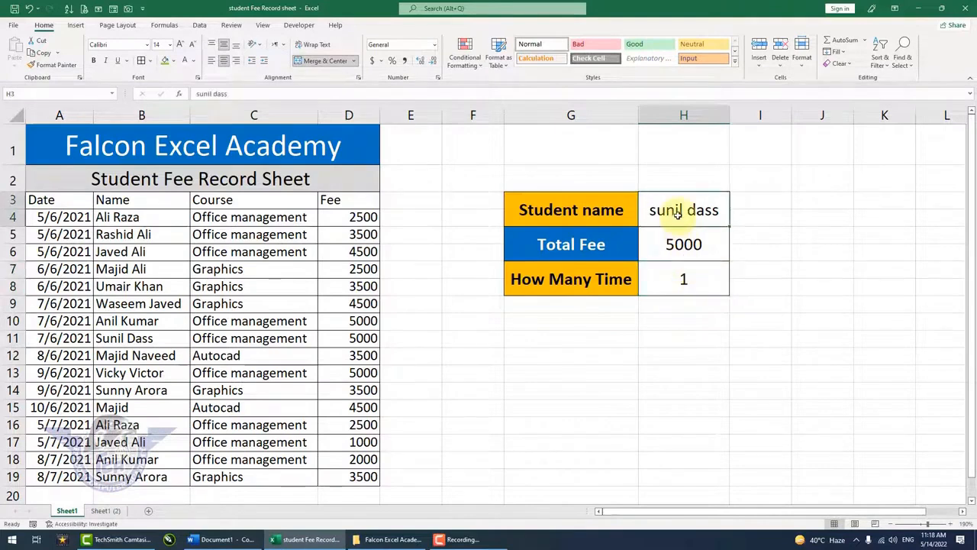
{"action": "type", "text": "ali raza"}
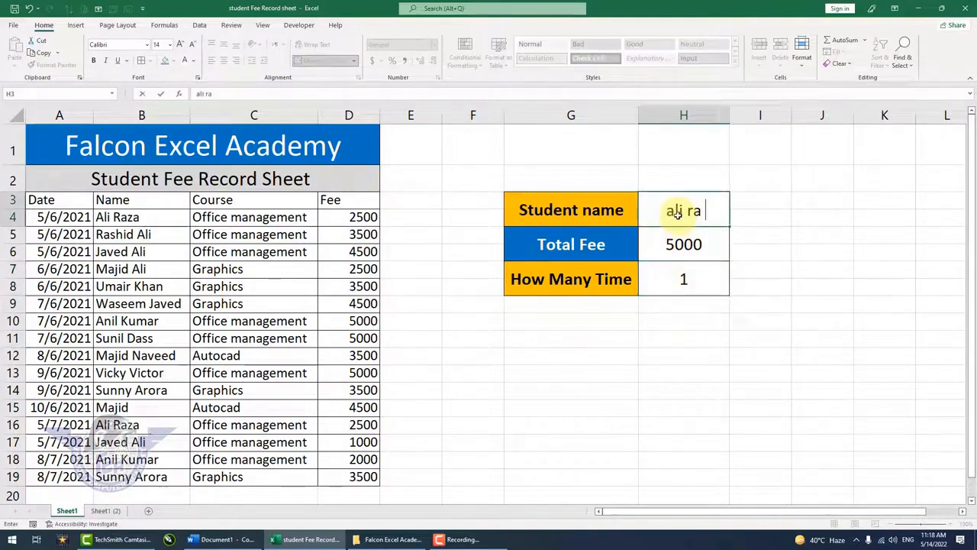
{"action": "key", "text": "Return"}
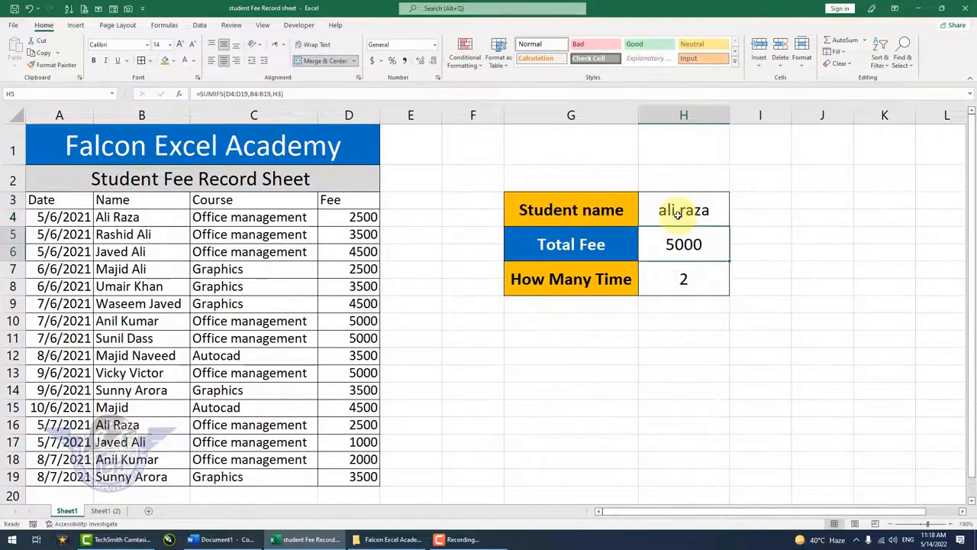
{"action": "left_click", "coordinate": [689, 282]}
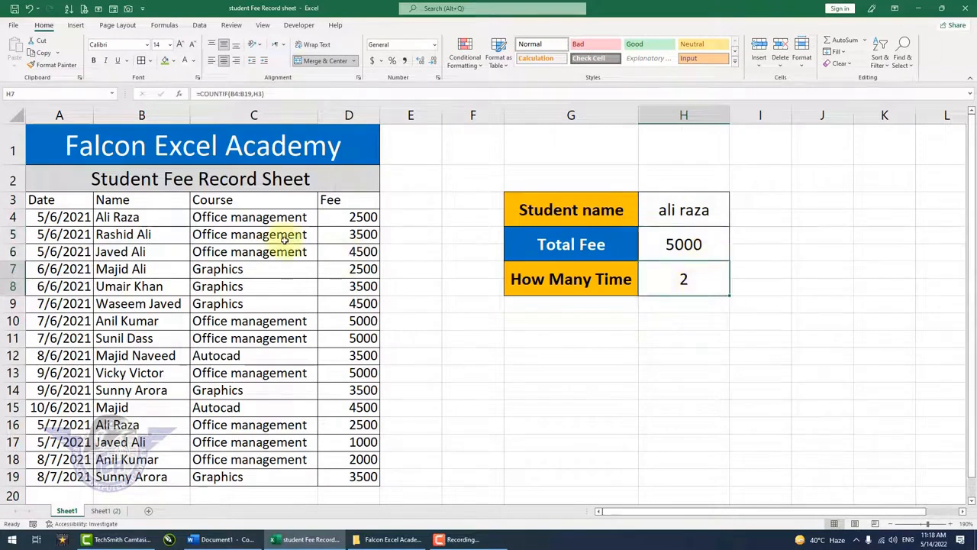
{"action": "left_click_drag", "start_coordinate": [147, 216], "coordinate": [337, 215]}
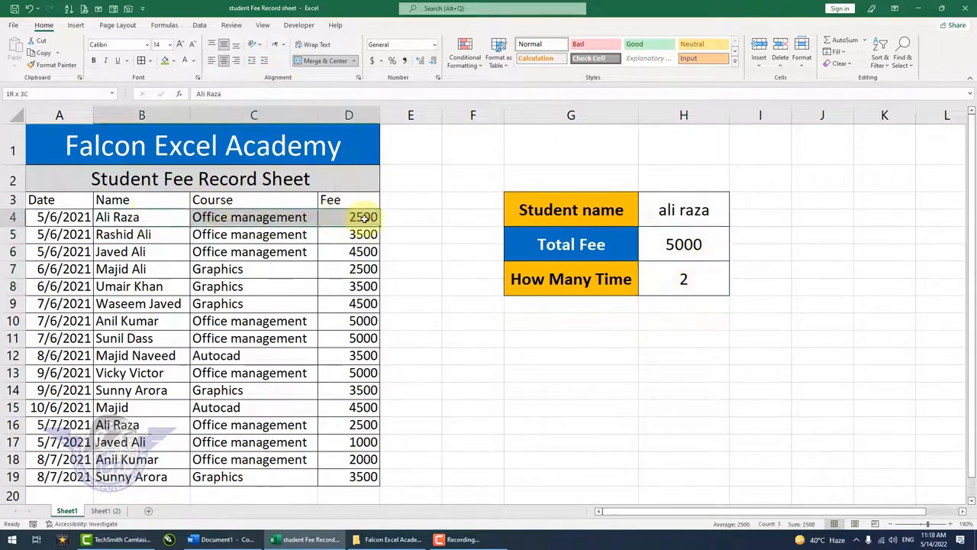
{"action": "left_click_drag", "start_coordinate": [165, 426], "coordinate": [348, 425]}
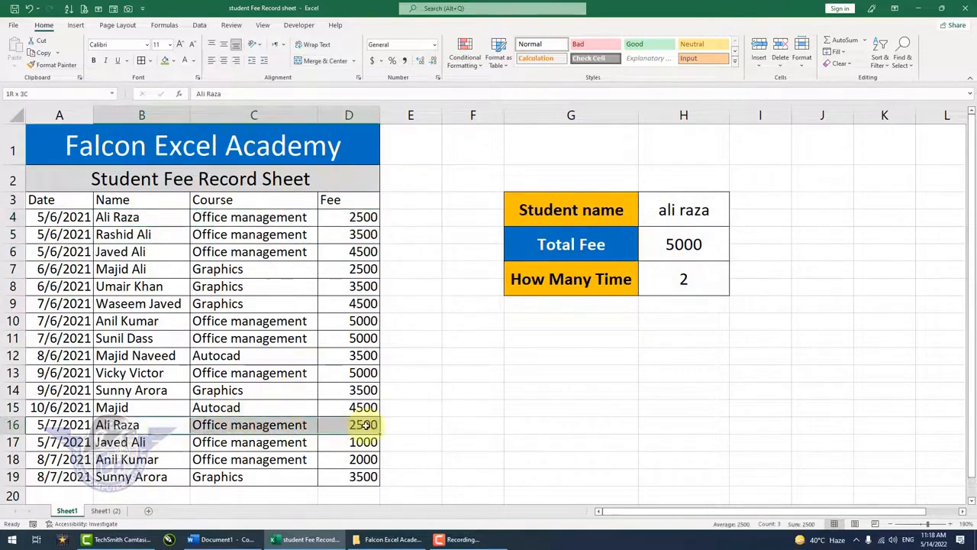
Enter the full name of the row 14 student in H3 and compare the results with that student's records in rows 19 and 14
{"action": "left_click", "coordinate": [685, 210]}
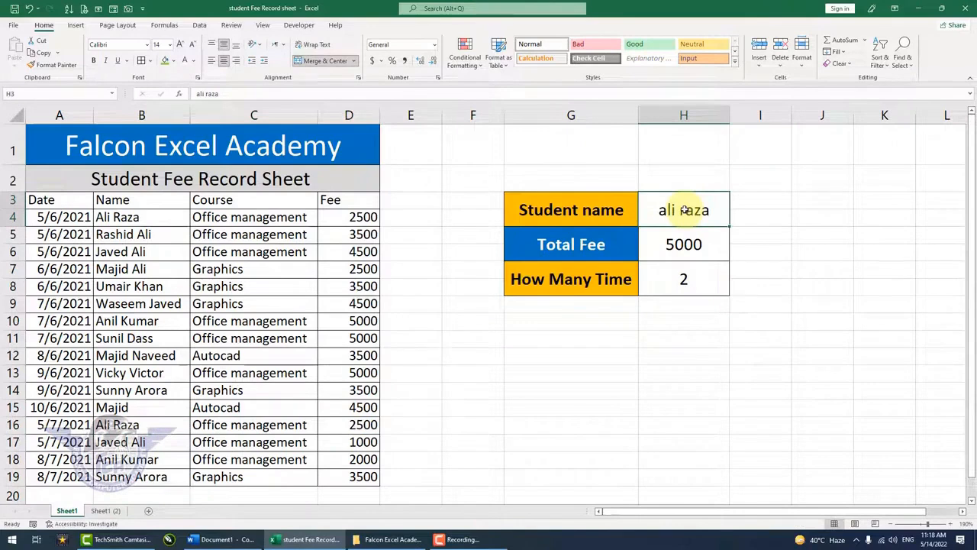
{"action": "type", "text": "sunny arora"}
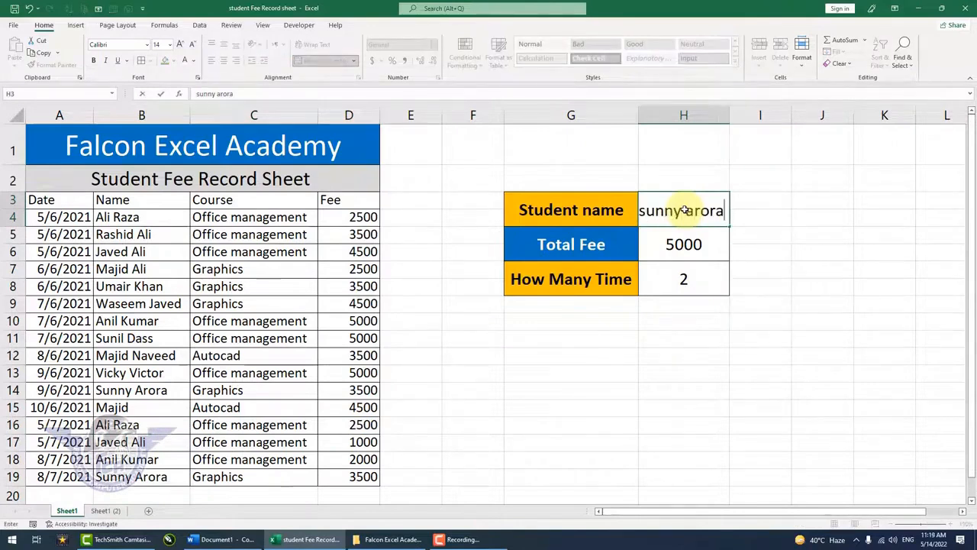
{"action": "key", "text": "Return"}
{"action": "left_click_drag", "start_coordinate": [141, 477], "coordinate": [350, 477]}
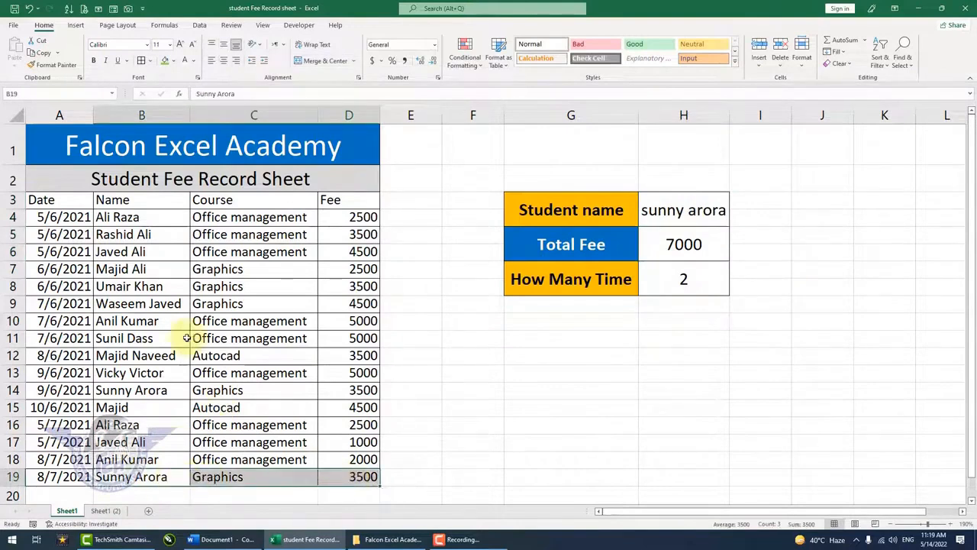
{"action": "left_click", "coordinate": [127, 337]}
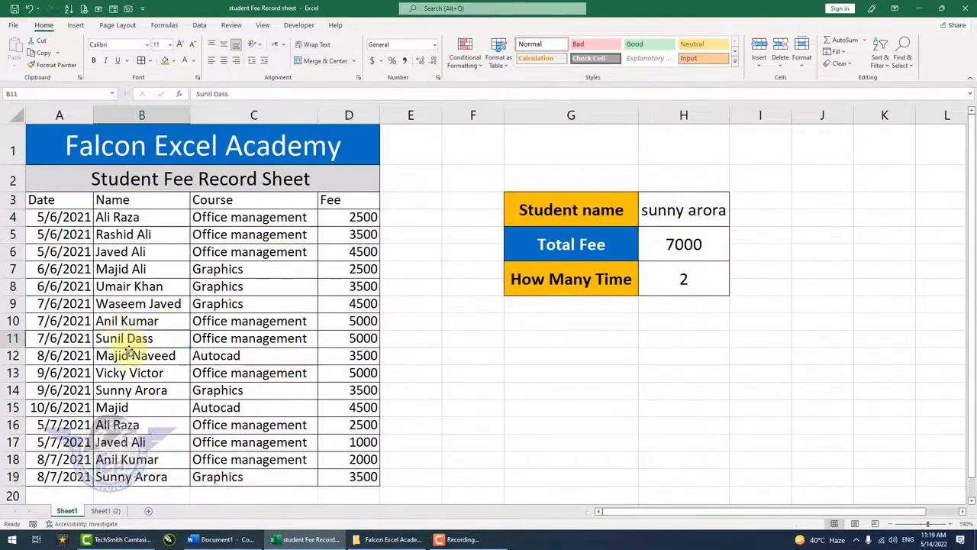
{"action": "left_click_drag", "start_coordinate": [131, 391], "coordinate": [363, 391]}
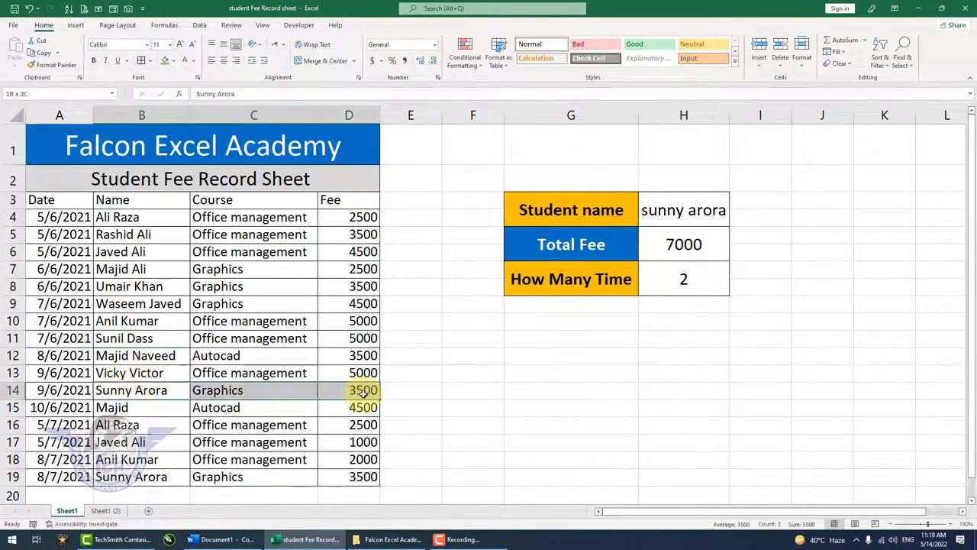
{"action": "left_click", "coordinate": [624, 309]}
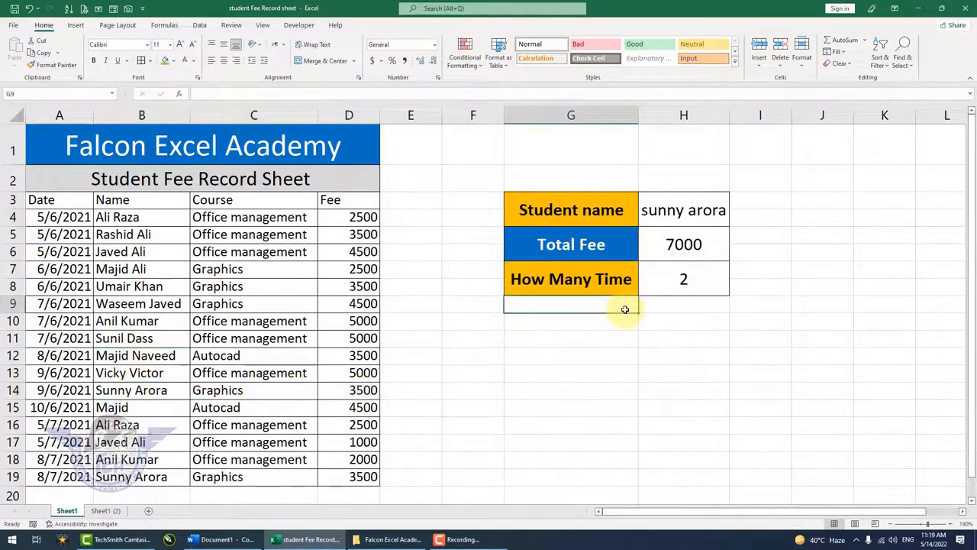